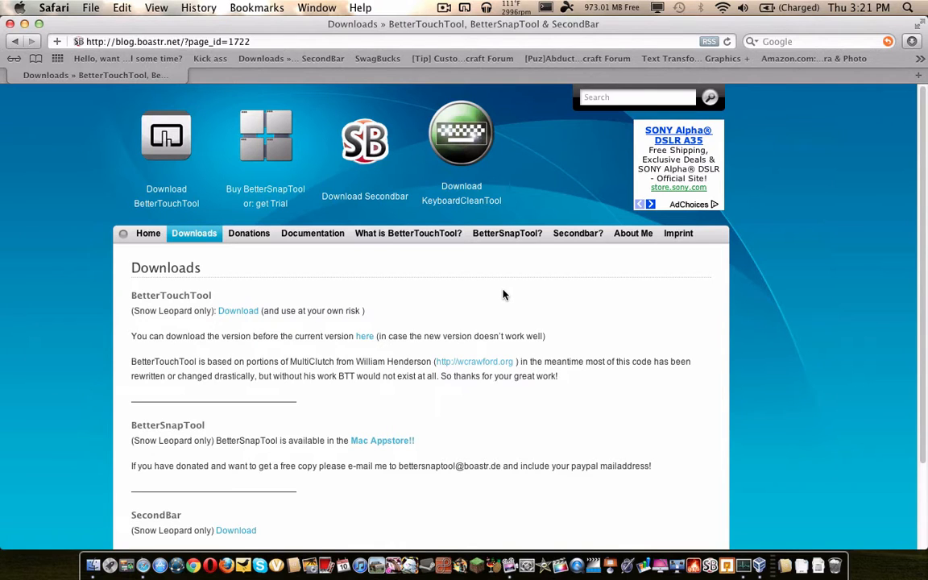
- Download the KeyboardCleanTool archive and launch the app from the Dock's Downloads stack
{"action": "left_click", "coordinate": [474, 140]}
{"action": "left_click", "coordinate": [24, 23]}
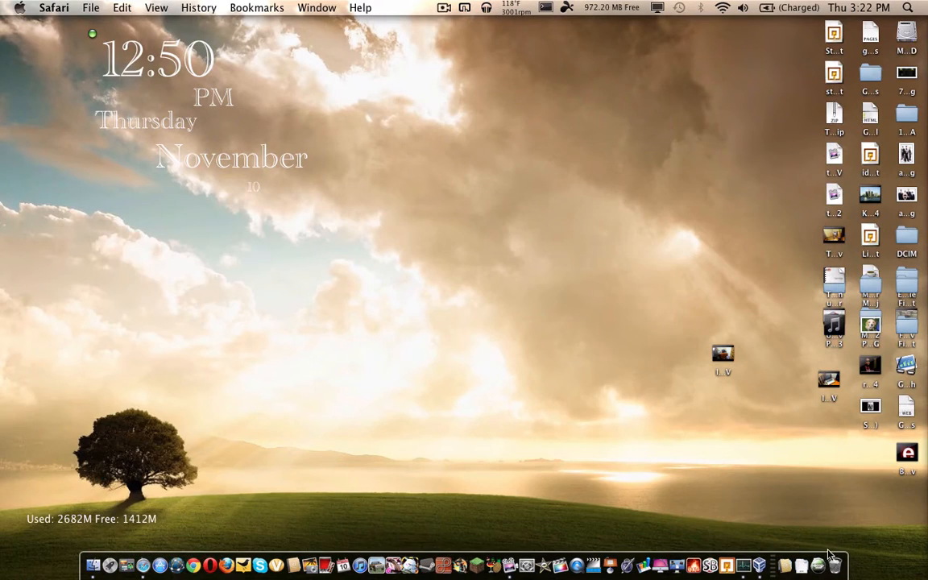
{"action": "left_click", "coordinate": [822, 560]}
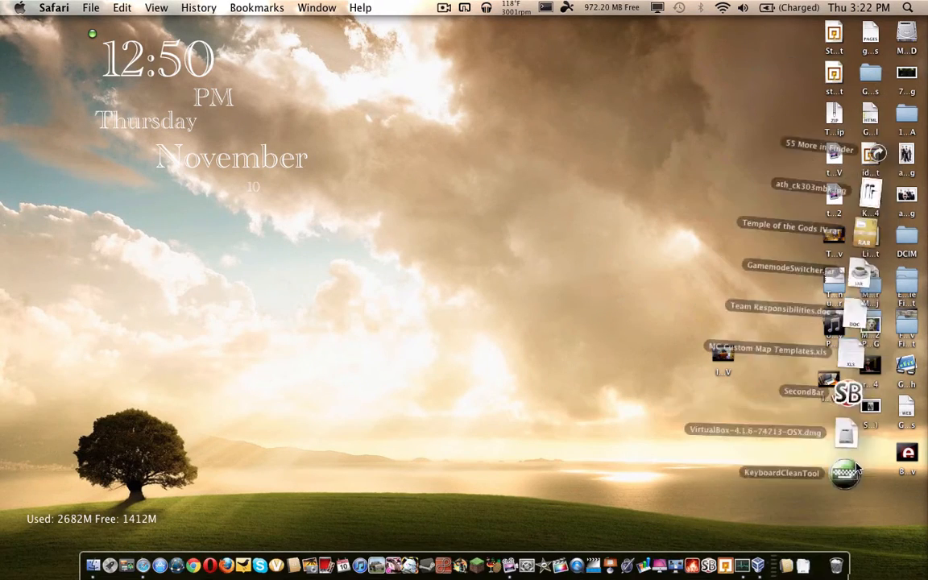
{"action": "left_click", "coordinate": [857, 469]}
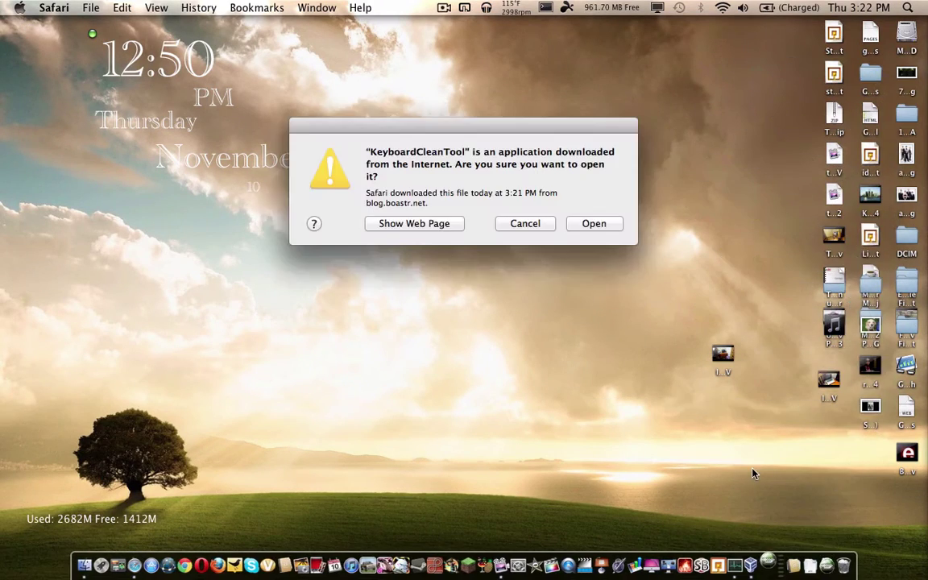
- Confirm opening the internet-downloaded app and nudge its window into place
{"action": "left_click", "coordinate": [589, 227]}
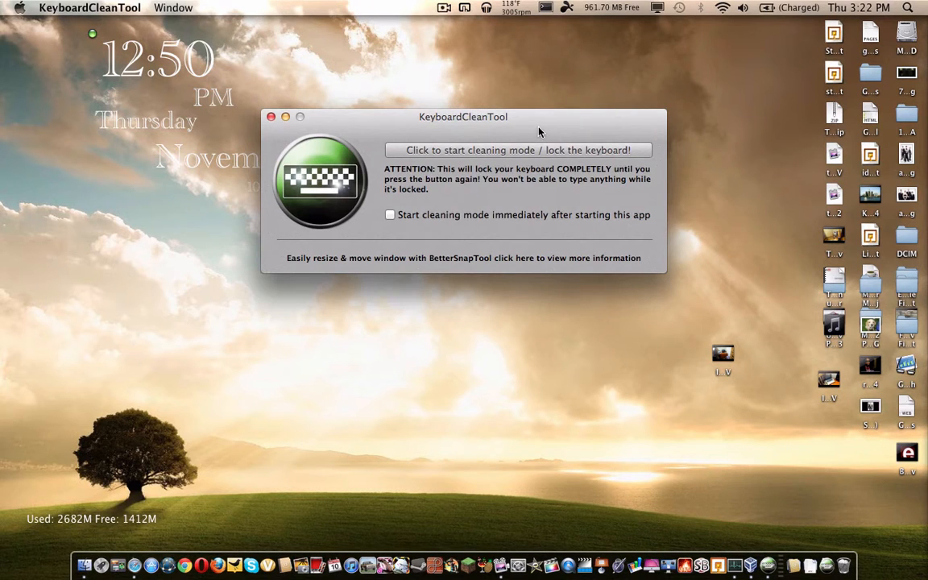
{"action": "left_click_drag", "start_coordinate": [539, 131], "coordinate": [543, 134]}
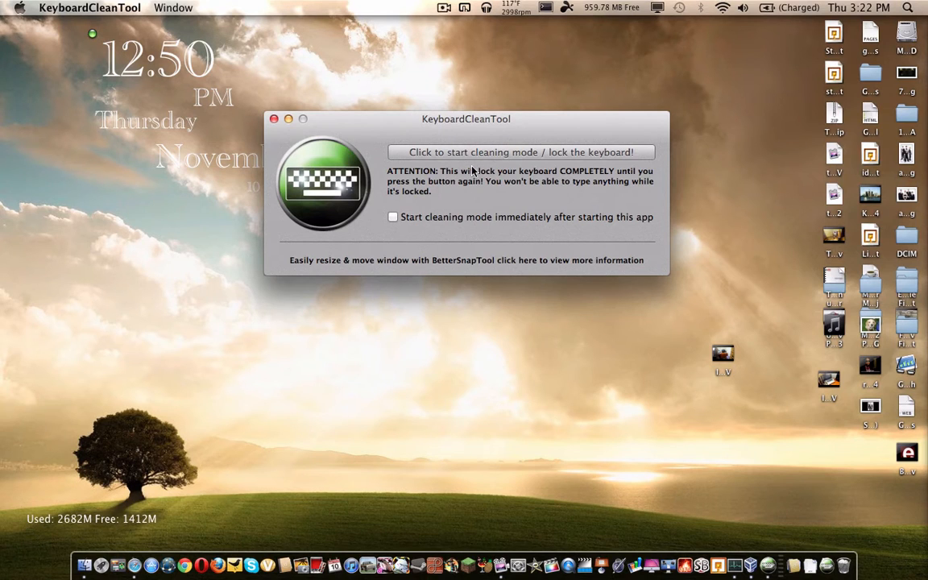
- Toggle cleaning mode so the keyboard is locked for wiping, then unlocked afterwards
{"action": "left_click", "coordinate": [494, 154]}
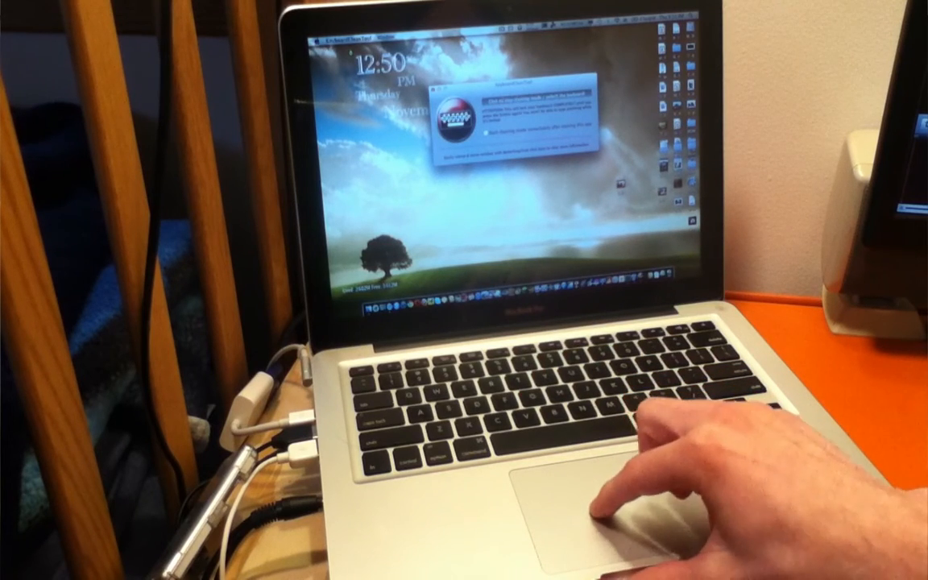
{"action": "left_click", "coordinate": [536, 101]}
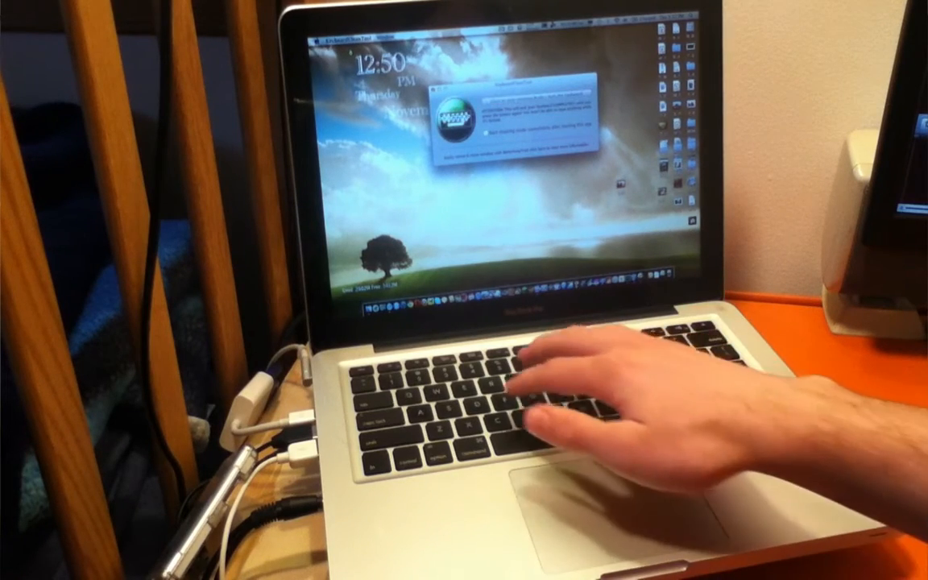